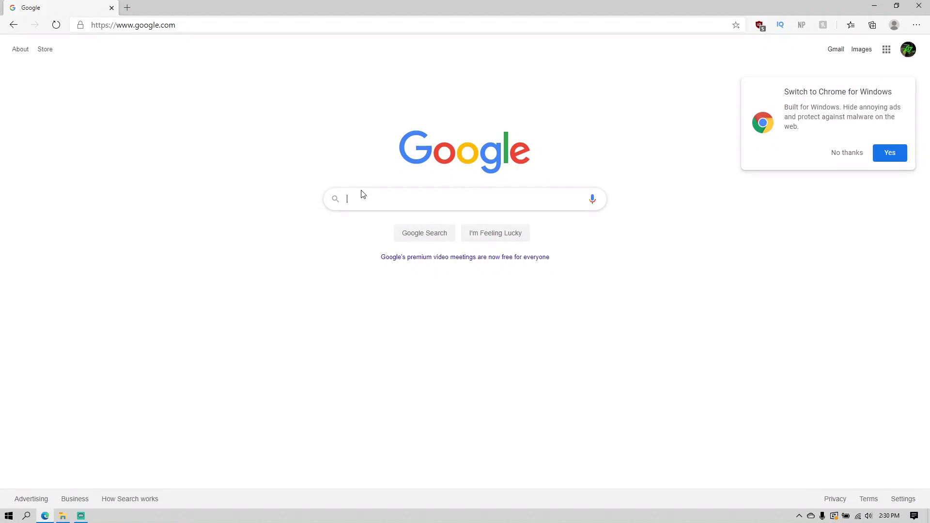
Search Google for 'pc building simulator mods' using the autocomplete suggestion
text(pc)
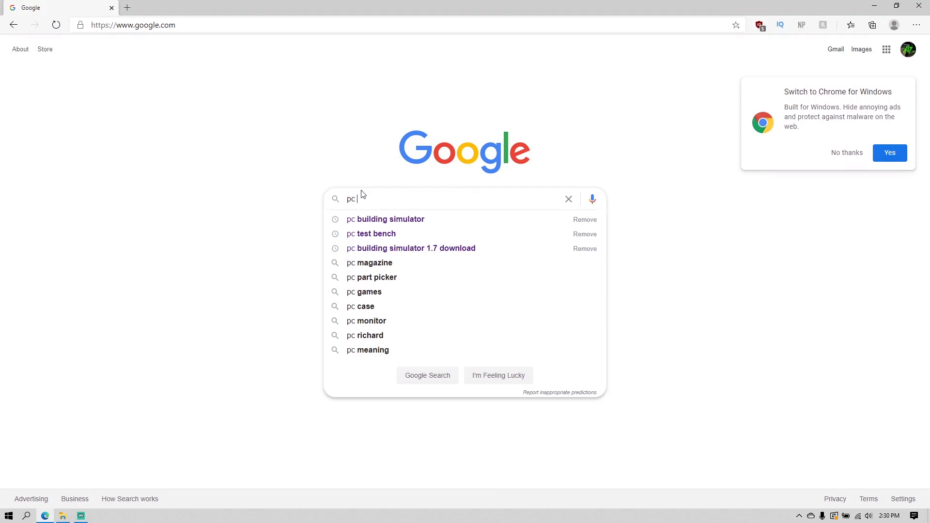
key(Down)
text(mods)
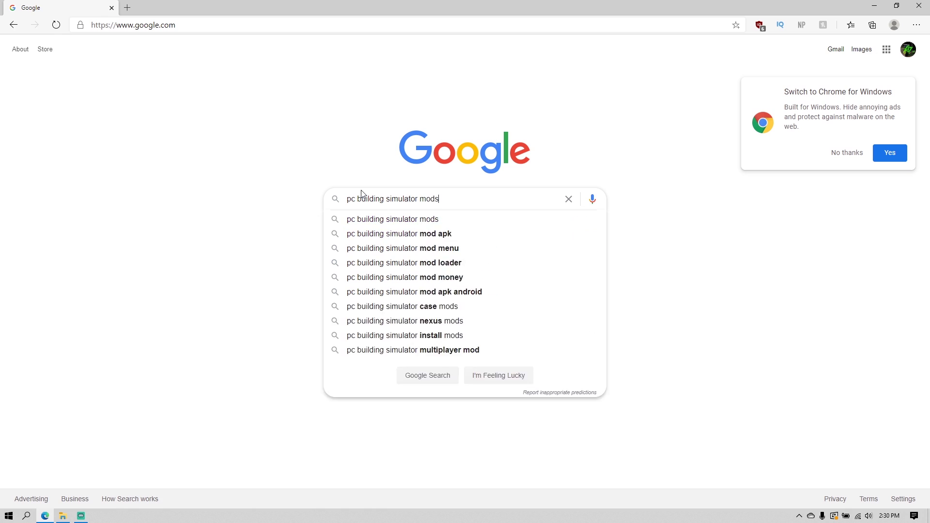
key(Return)
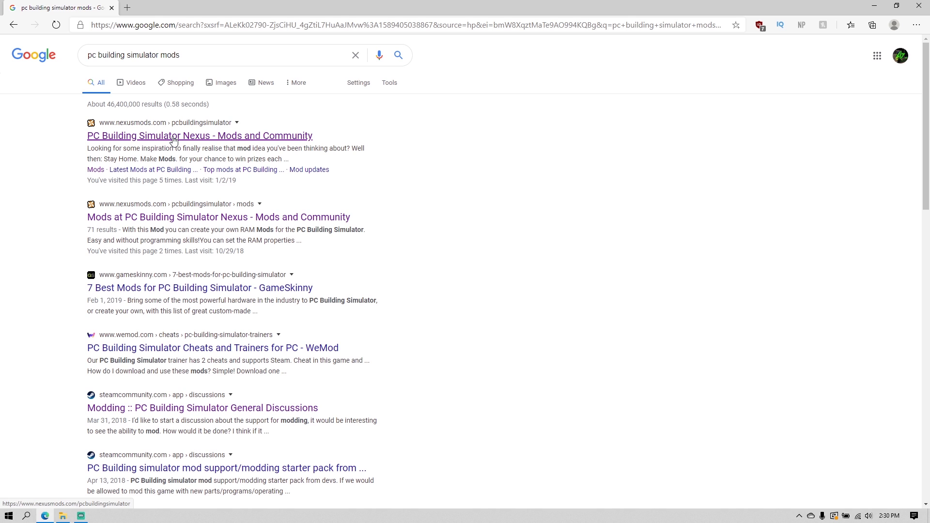
On the Nexus Mods Hardware Expansion page, manually download the PCBS_Hardware-Expansion_1.6 file
click(173, 137)
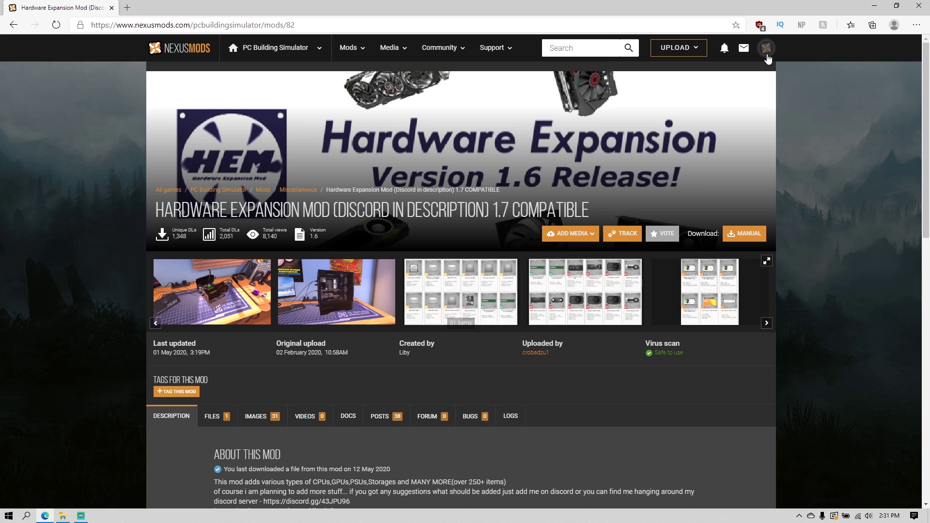
click(767, 55)
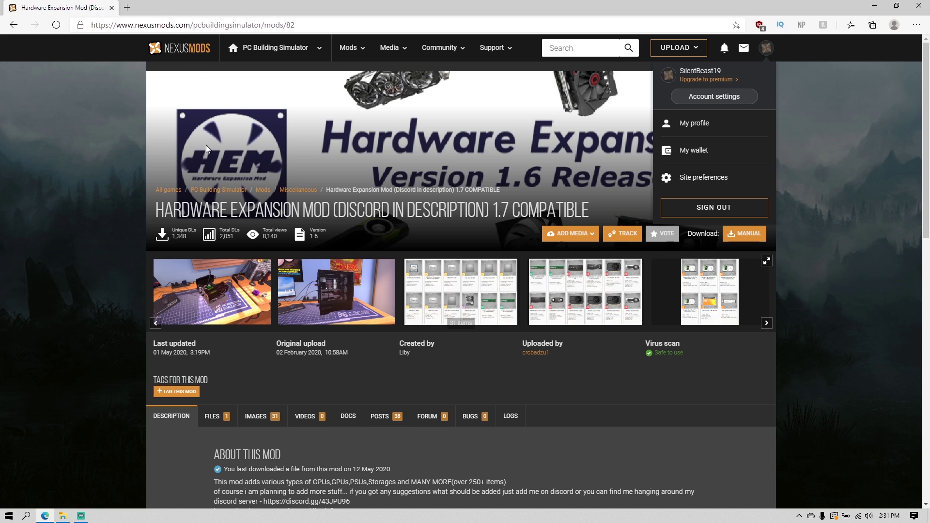
click(118, 255)
scroll(119, 251, down, 3)
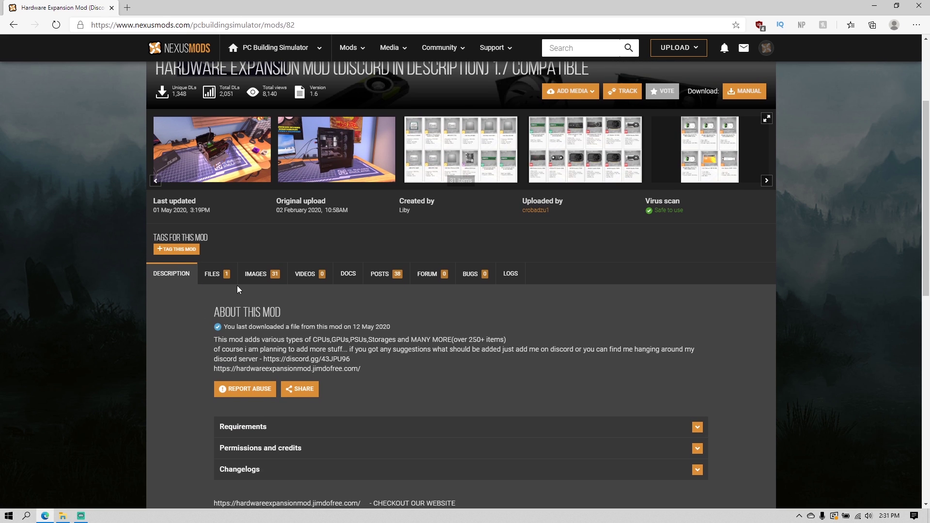
click(230, 273)
scroll(224, 272, down, 2)
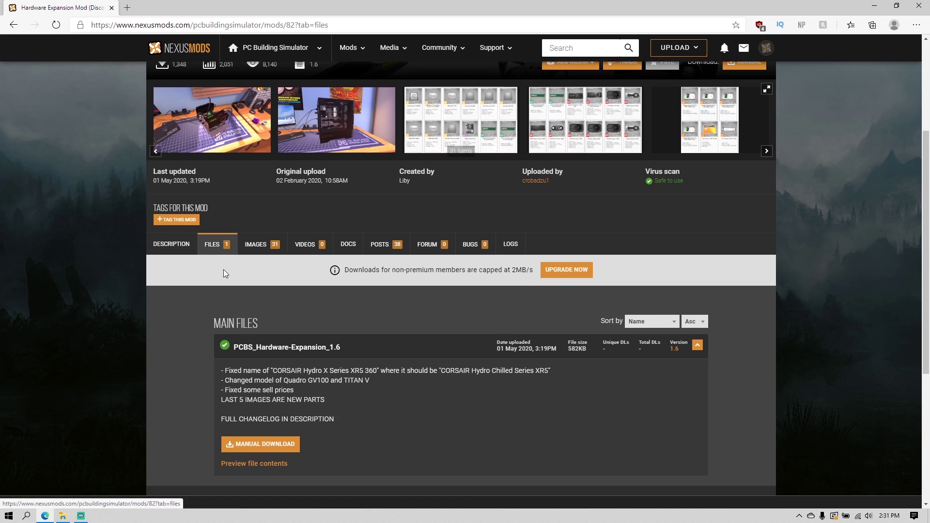
click(271, 406)
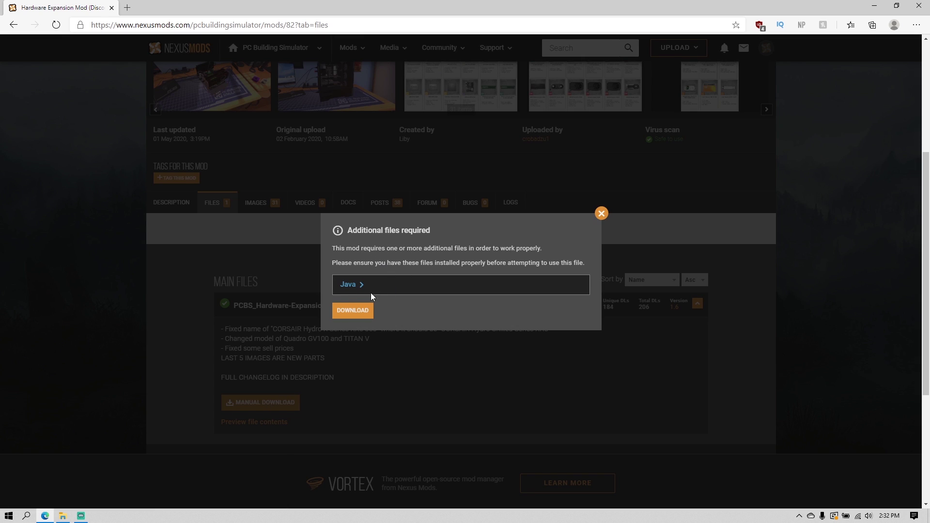
click(353, 285)
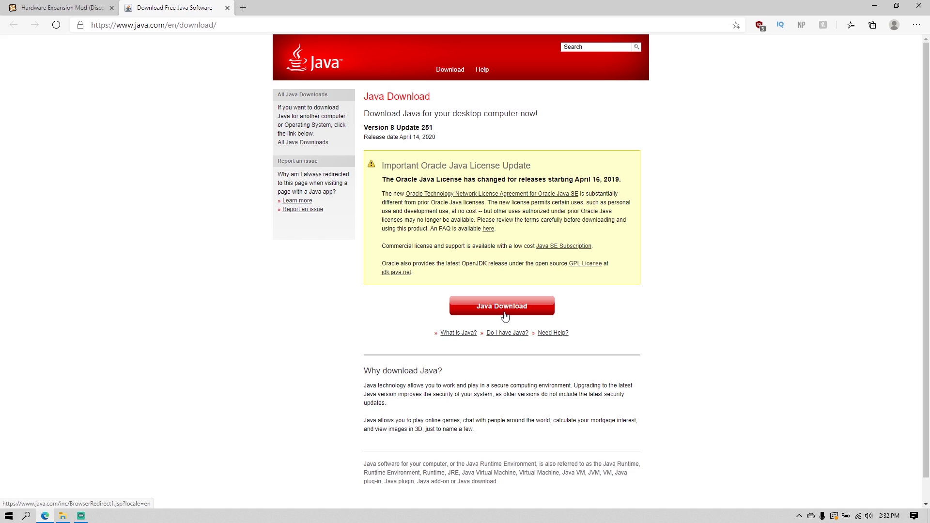
click(228, 7)
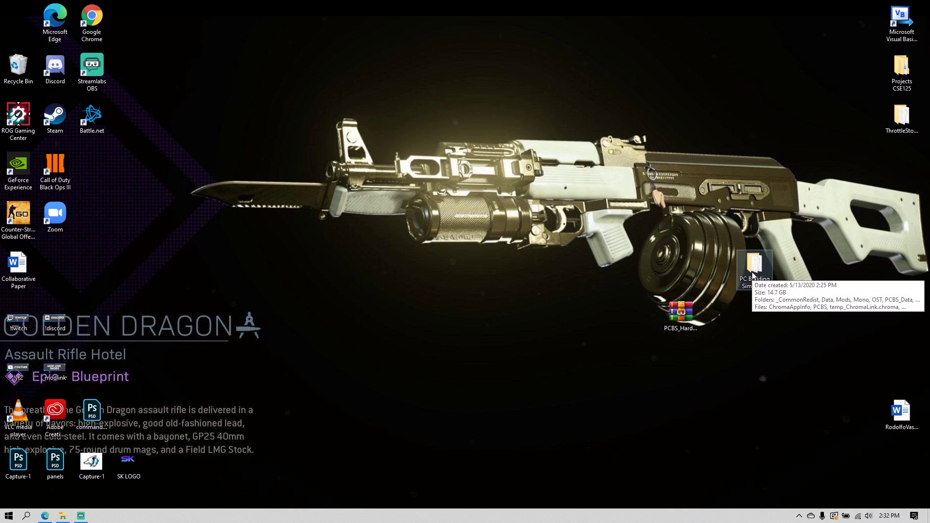
Copy and paste the PC Building Simulator desktop folder to make a backup copy
double_click(752, 274)
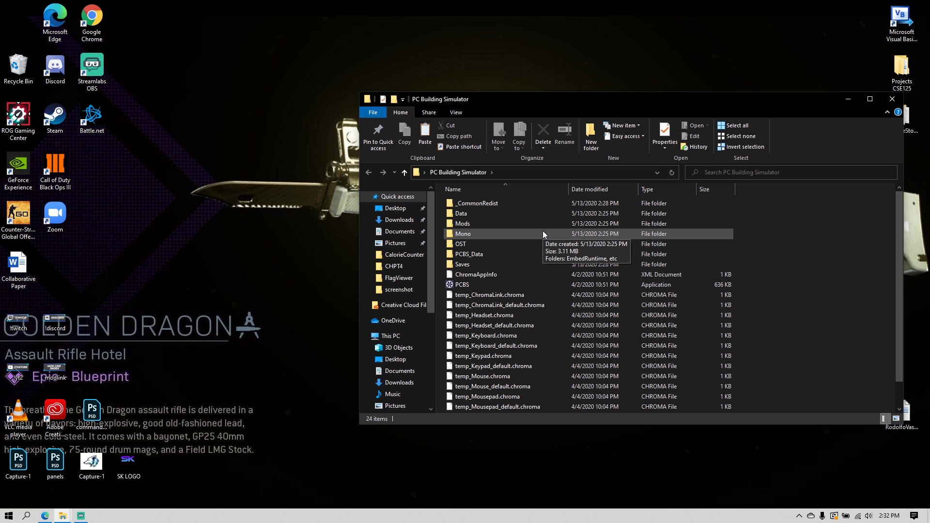
key(ctrl+w)
right_click(757, 270)
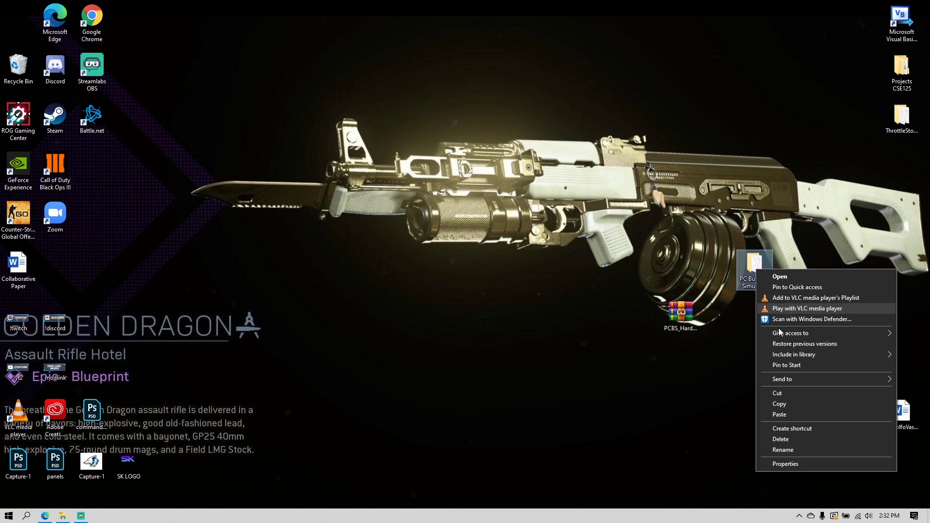
click(785, 408)
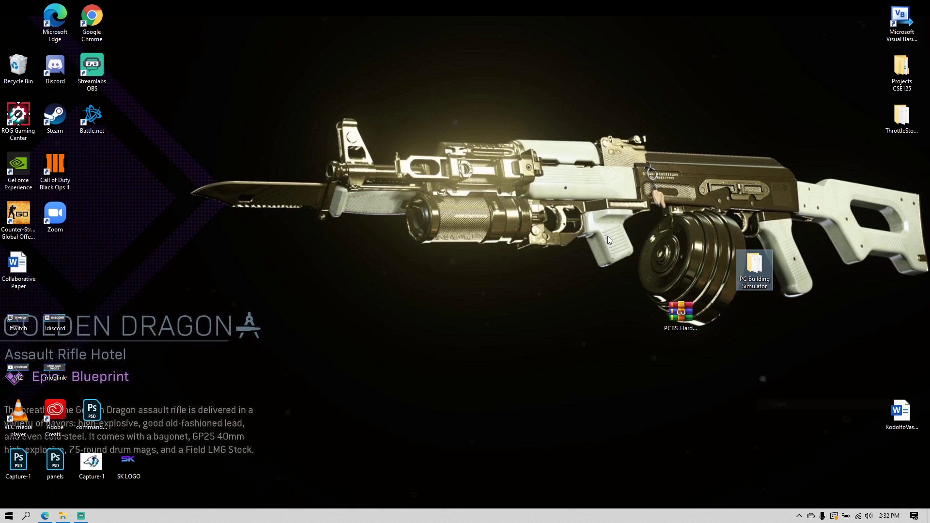
right_click(457, 109)
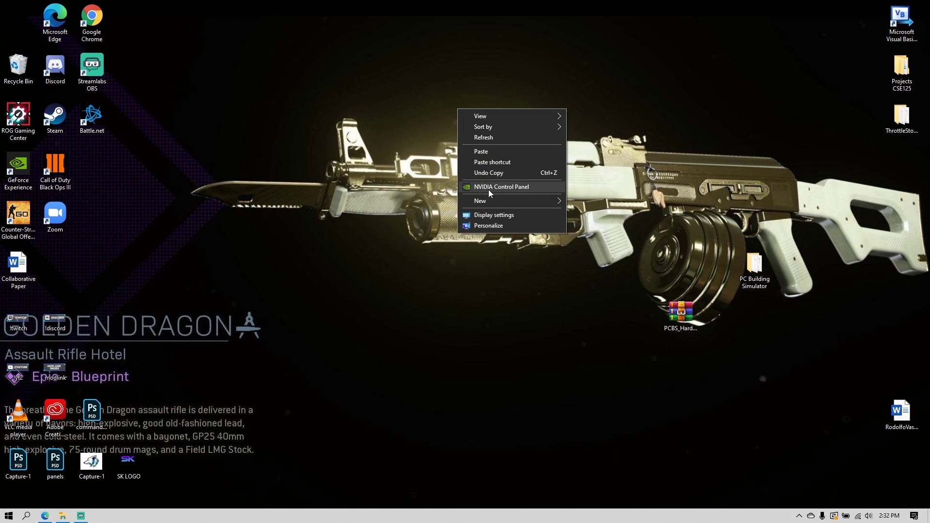
click(490, 153)
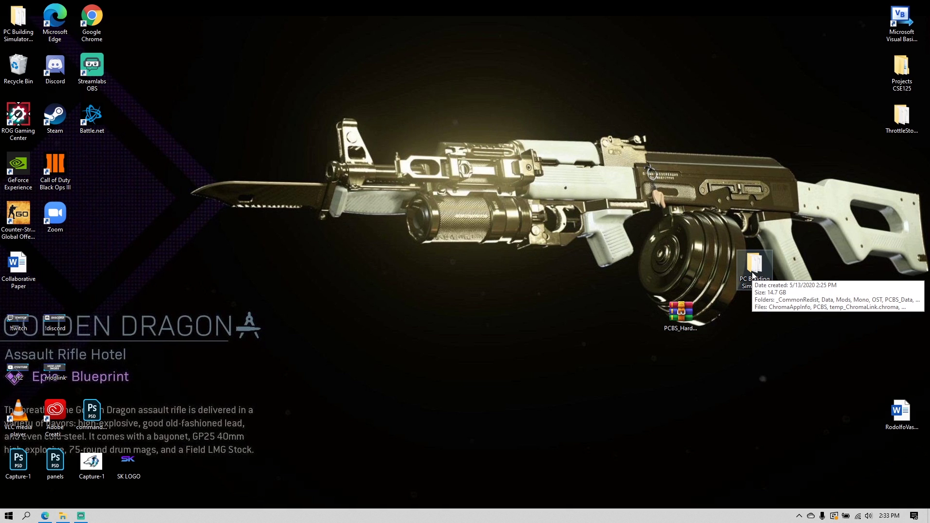
Open the PC Building Simulator game folder and the PCBS_Hardware-Expansion archive in WinRAR
double_click(754, 265)
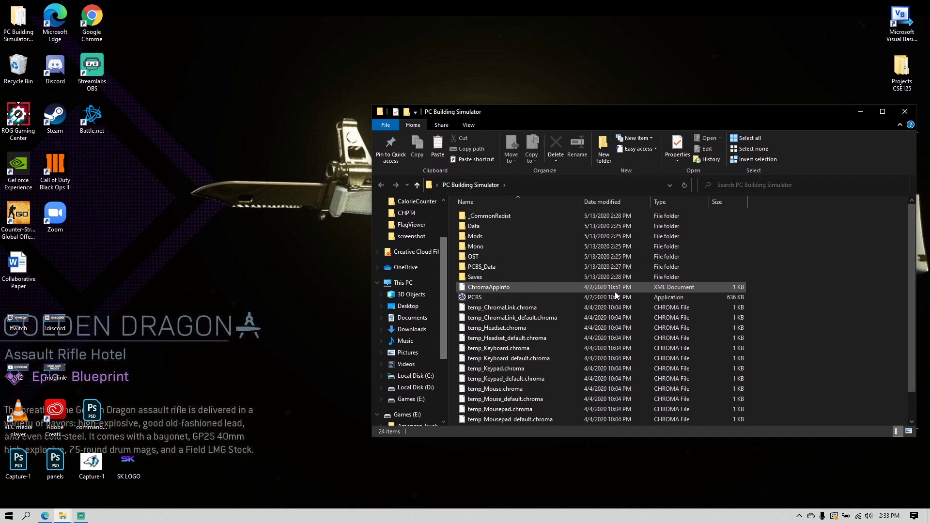
scroll(567, 286, down, 1)
scroll(552, 305, up, 1)
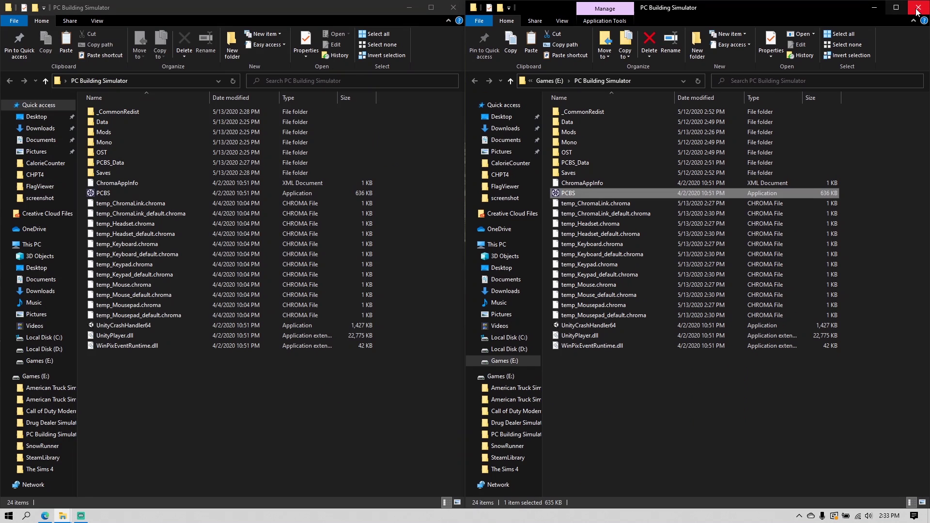
click(917, 8)
double_click(680, 315)
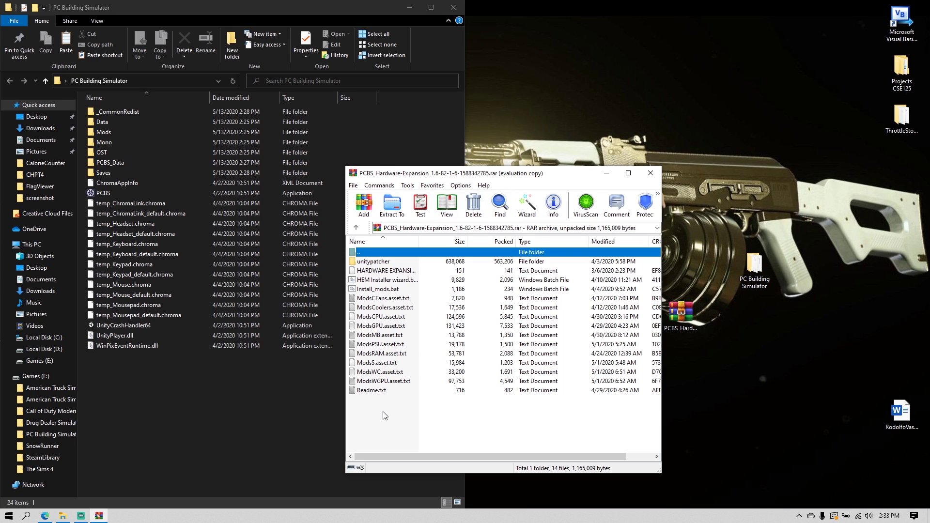
Extract all 15 archive items, including unitypatcher and Install_mods, into the PC Building Simulator folder
drag(383, 412, 261, 310)
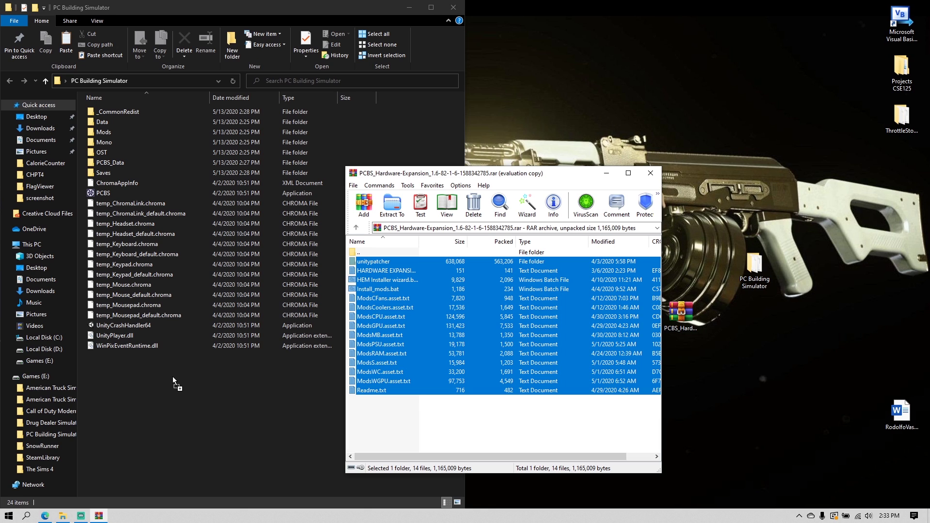
drag(172, 376, 173, 377)
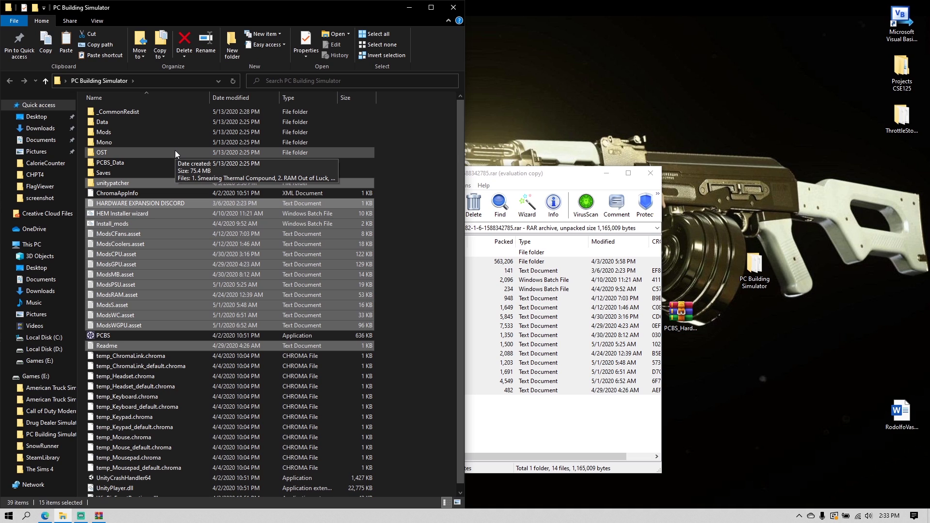
click(391, 339)
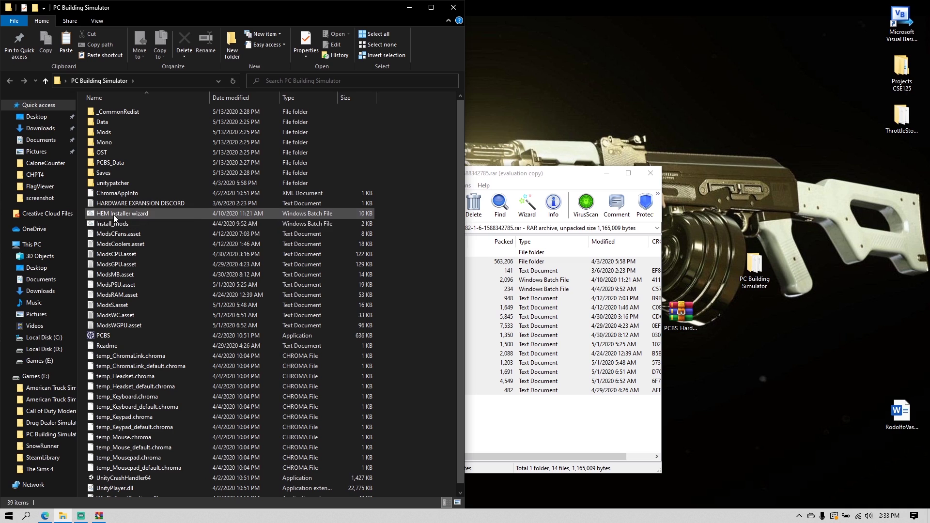
Run Install_mods.bat, close WinRAR, and dismiss the Command Prompt once it reports 'Done.'
double_click(129, 223)
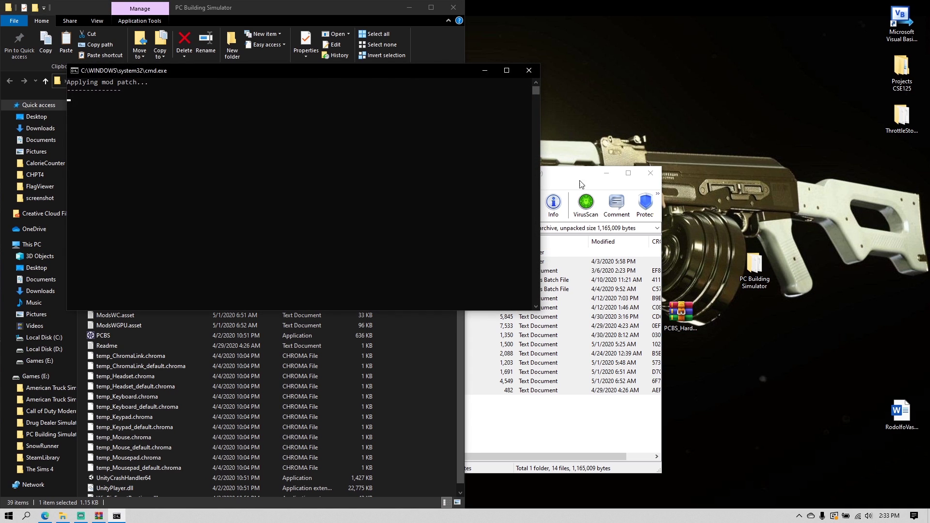
click(652, 173)
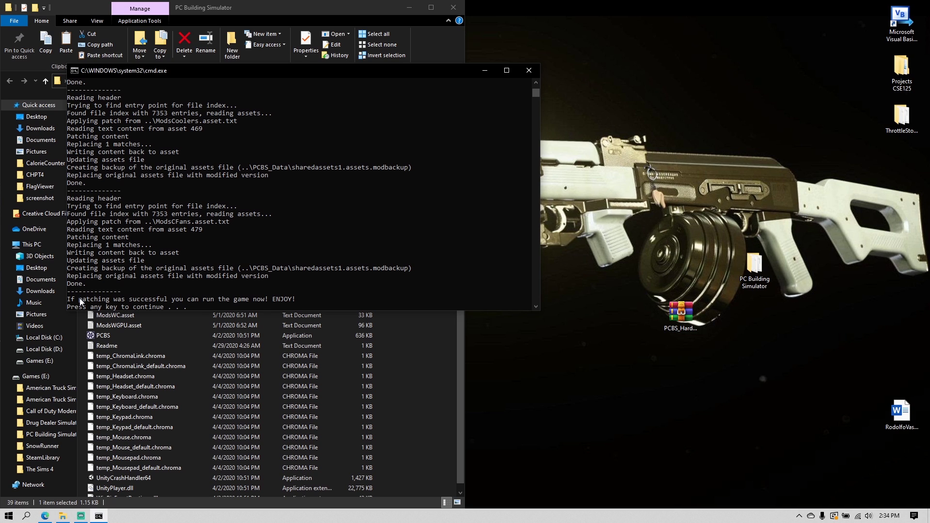
key(Return)
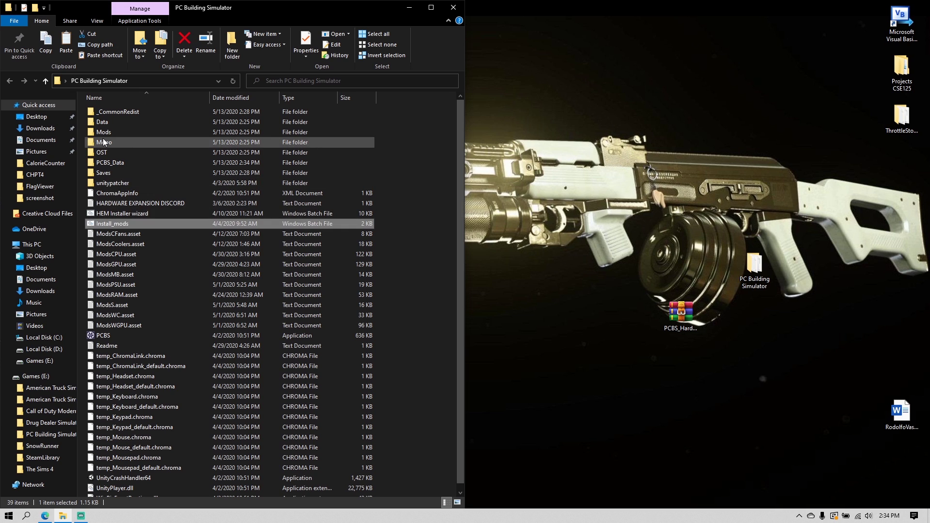
Launch the patched game by running the PCBS application in the game folder
click(112, 336)
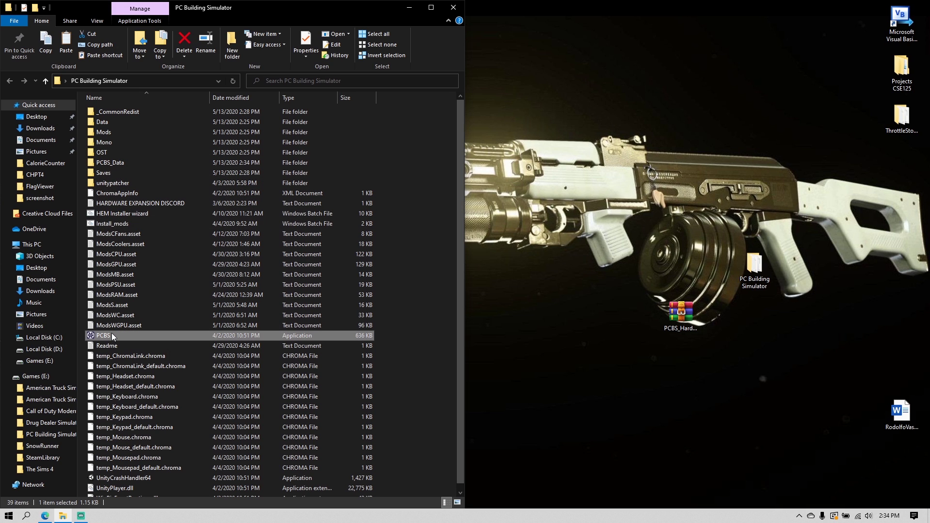
double_click(112, 335)
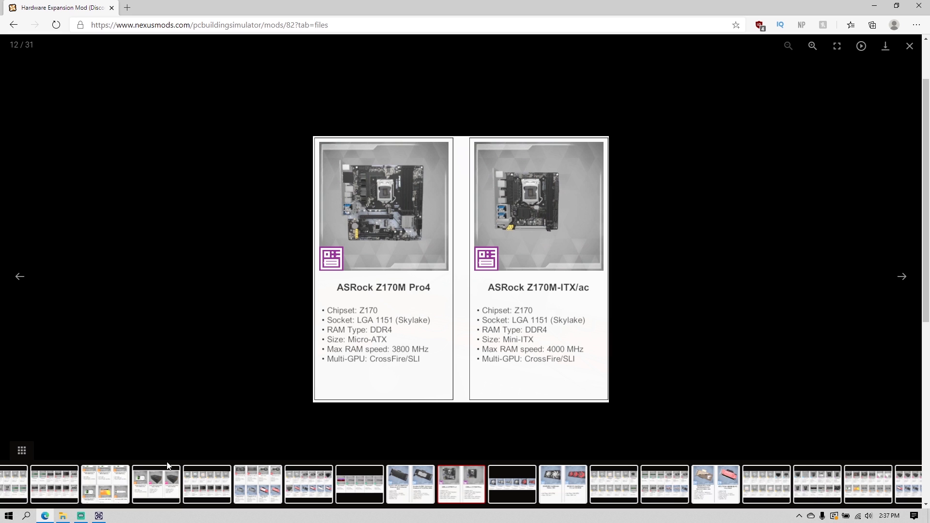
Search the motherboard inventory for '170' to list the ASRock Z170 Pro4, Z170M Pro4 and Z170M-ITX/ac
click(99, 516)
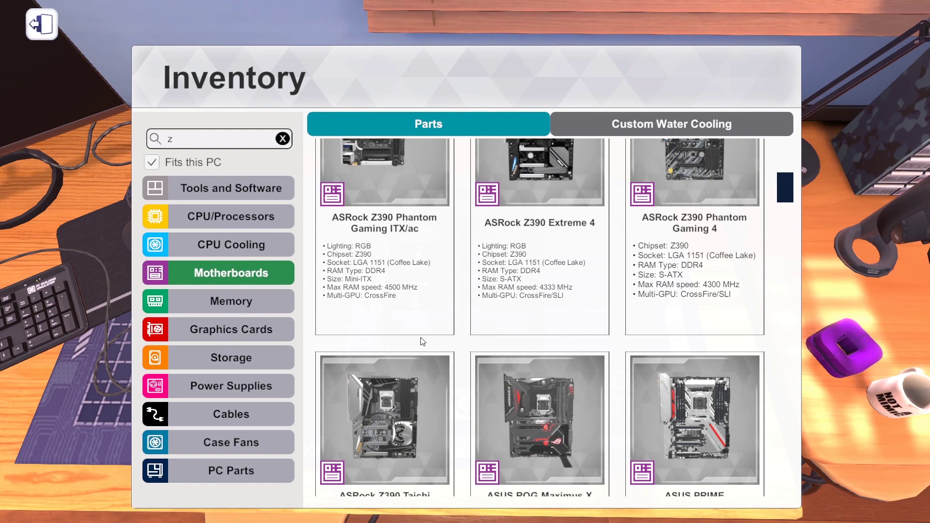
scroll(421, 339, down, 2)
scroll(421, 338, up, 2)
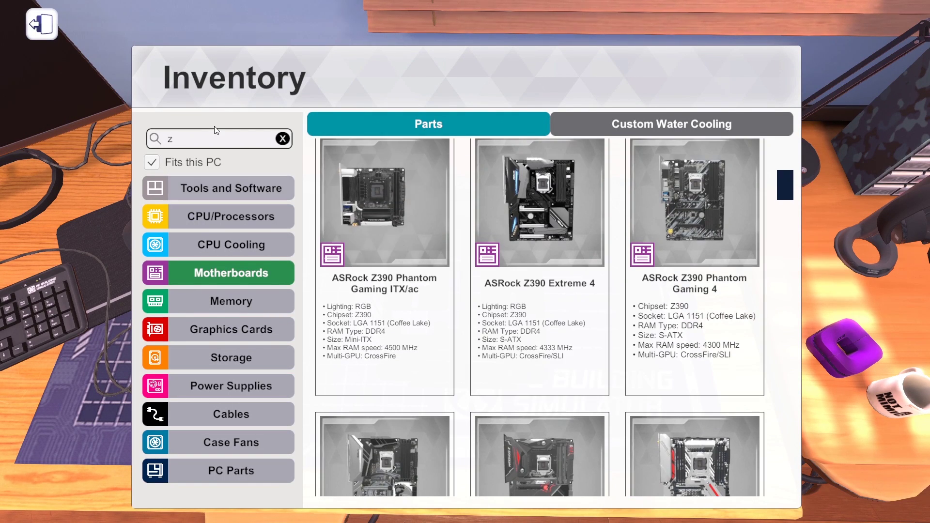
click(208, 144)
text(170)
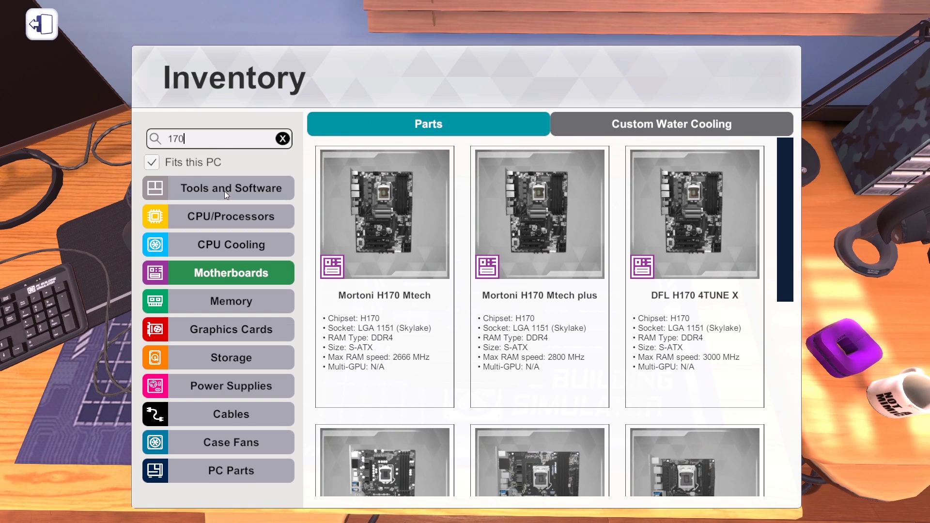
scroll(593, 298, down, 5)
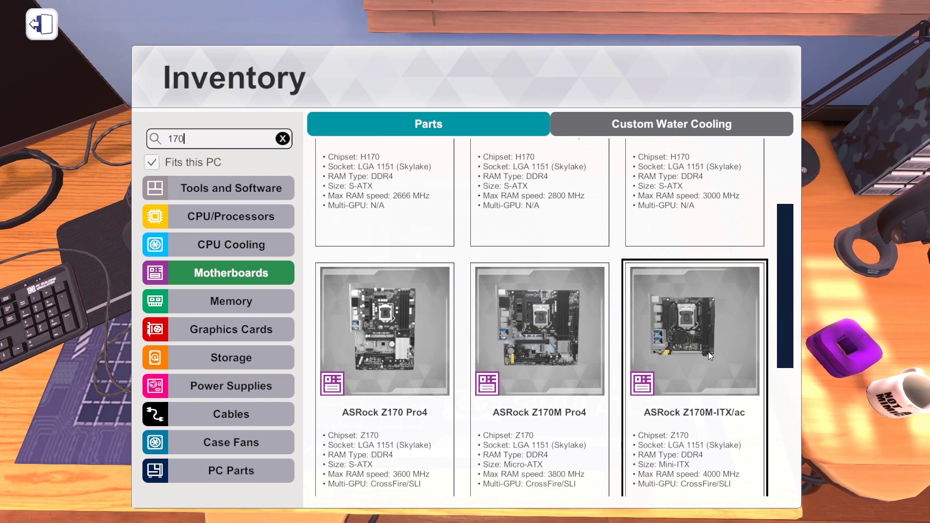